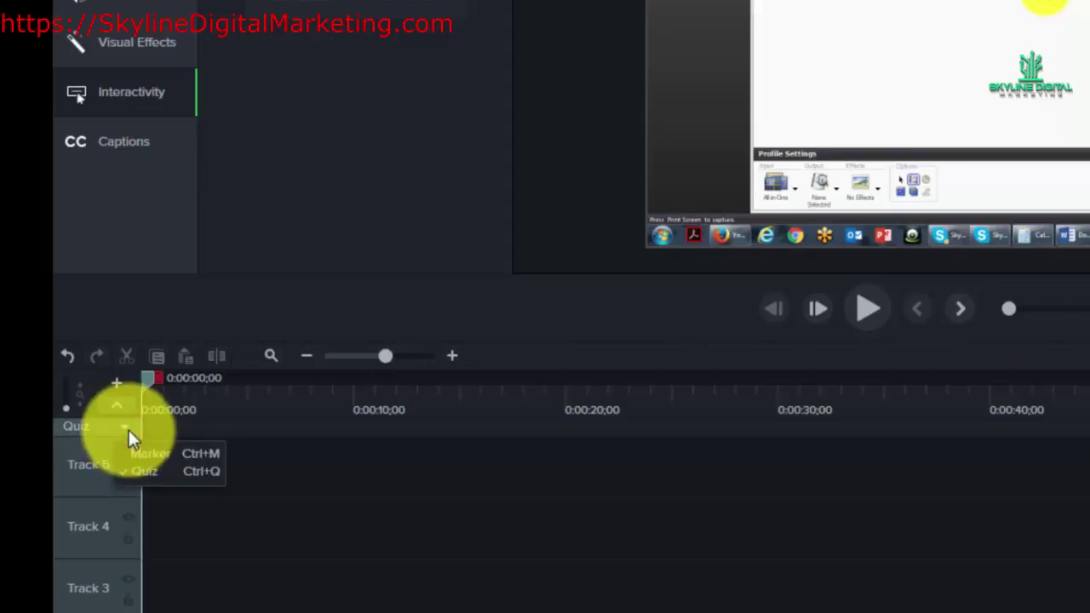
Show the Quiz track along the top of the timeline, above Track 5.
click(132, 476)
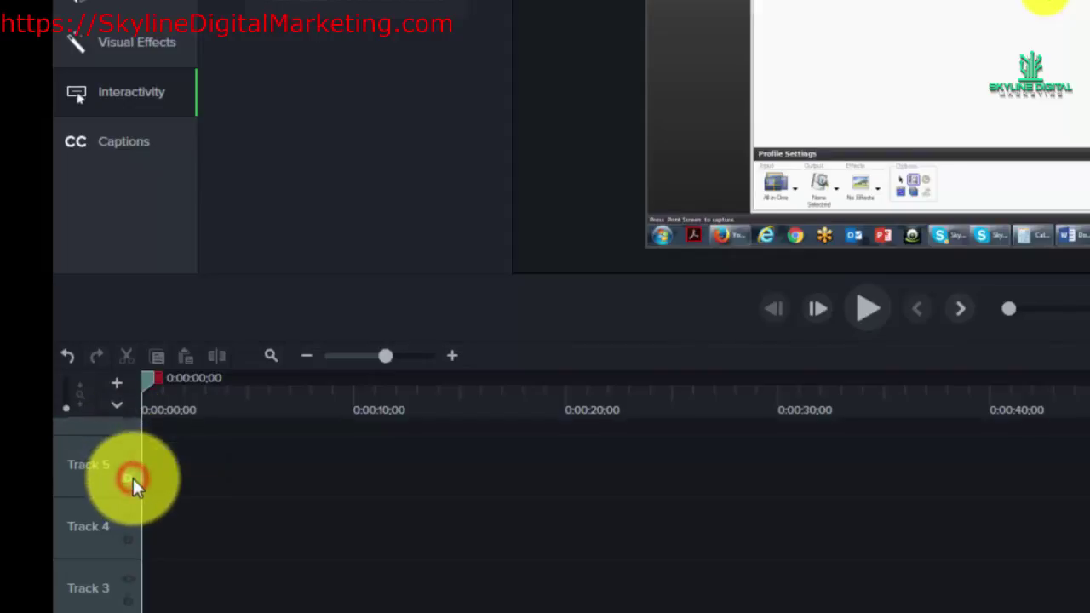
click(114, 406)
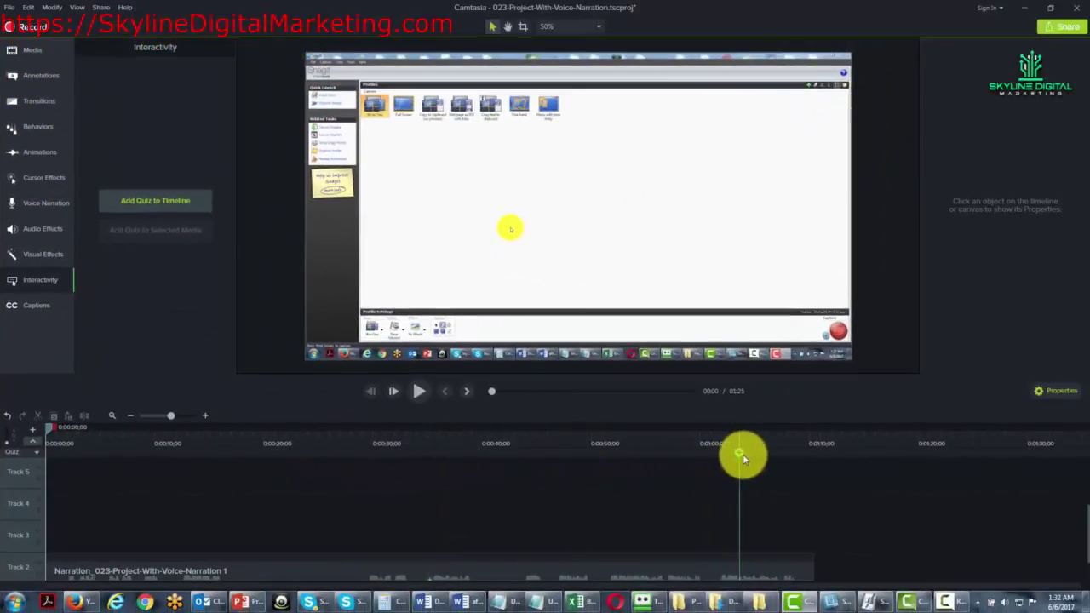
Add a quiz at 1:08 on the timeline and begin typing 'Survey' as its name.
click(796, 454)
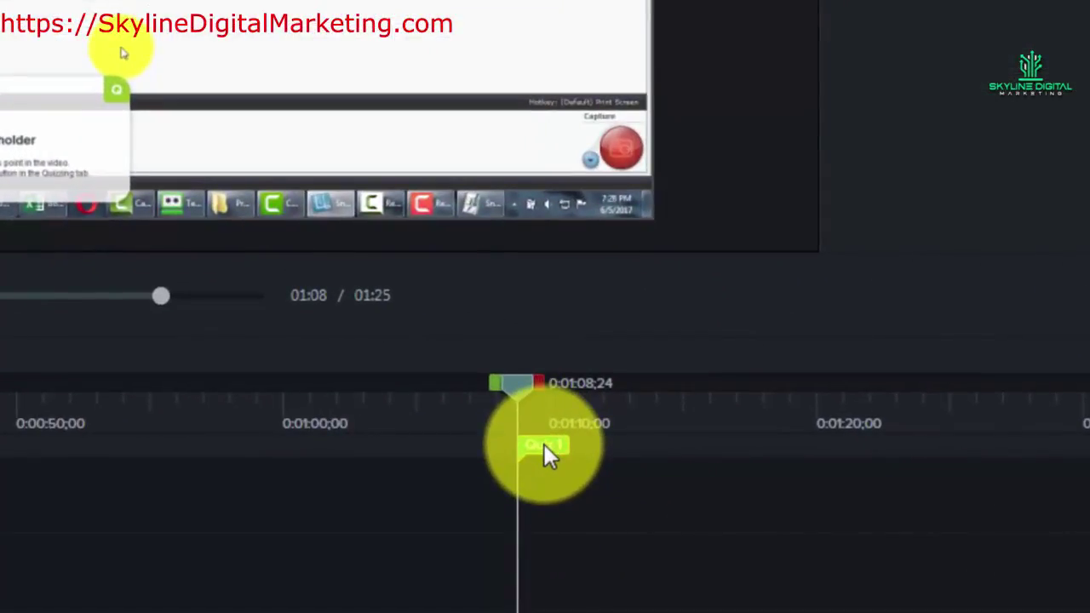
click(545, 445)
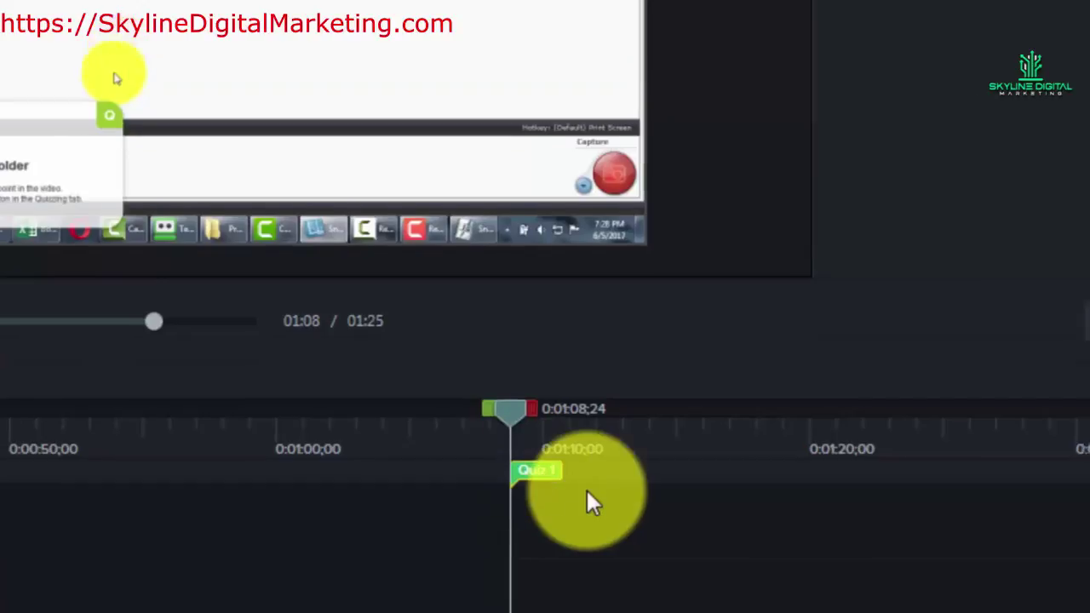
text(Survey)
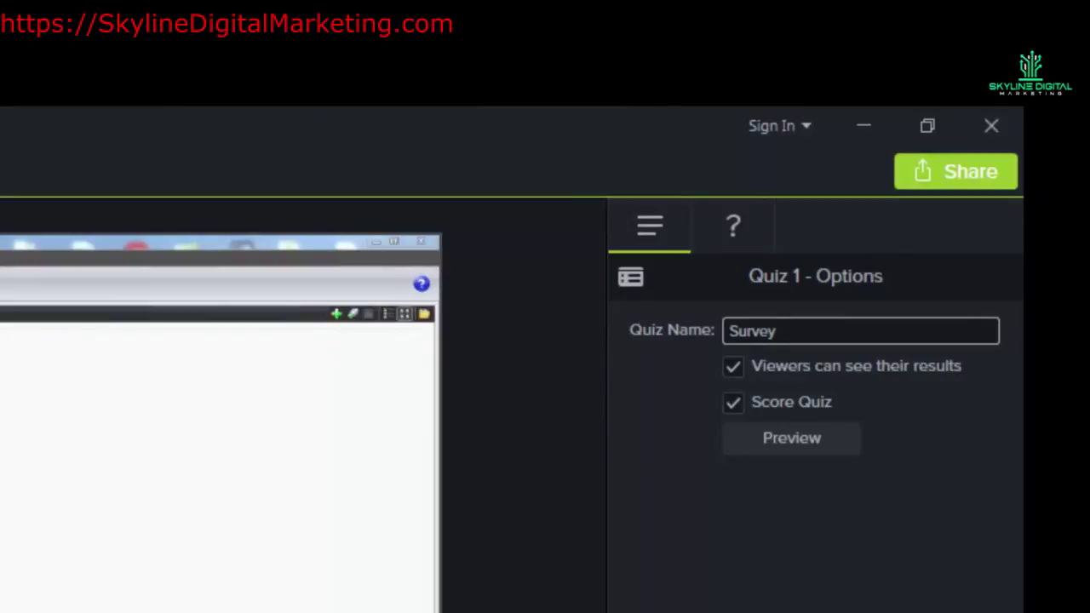
Commit the quiz name so the 0:01:08;24 marker and options title read 'Survey'.
click(852, 588)
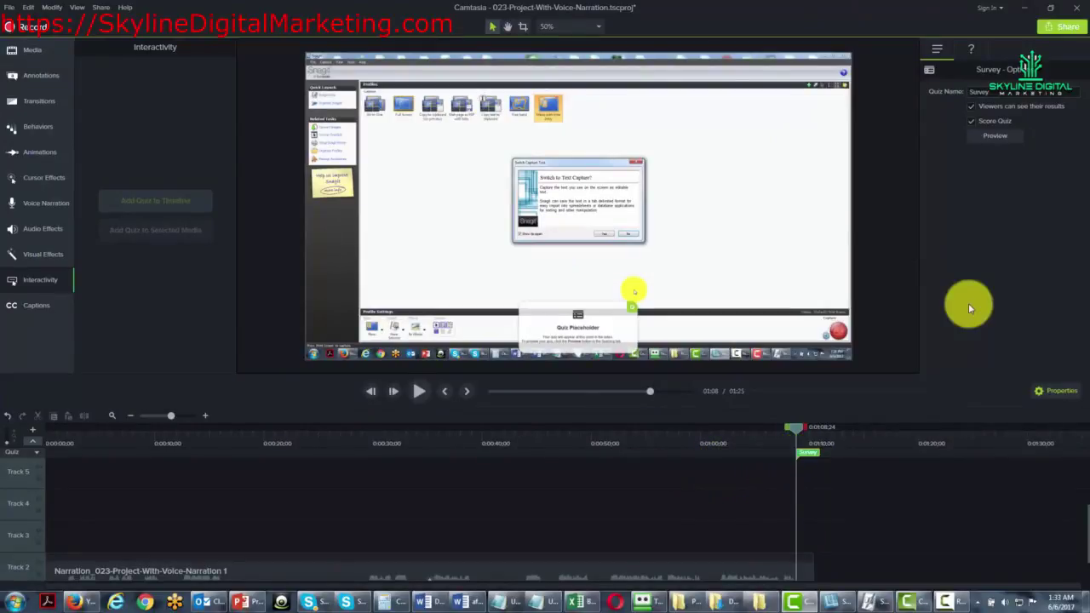
Make it a multiple-choice purchase-timing question with answers Today, Next Month and Never.
click(973, 53)
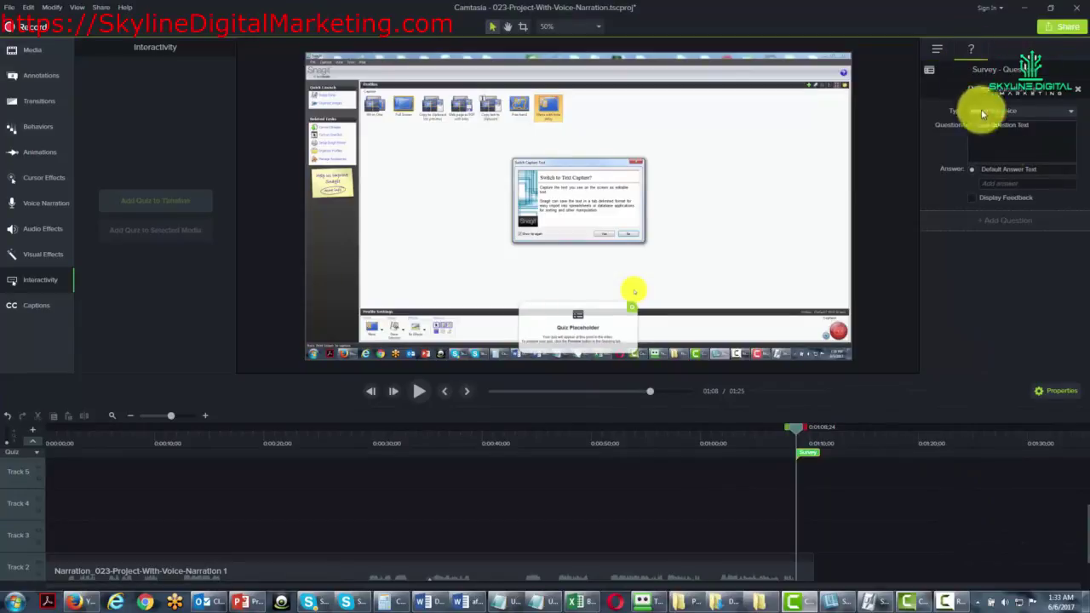
click(1045, 113)
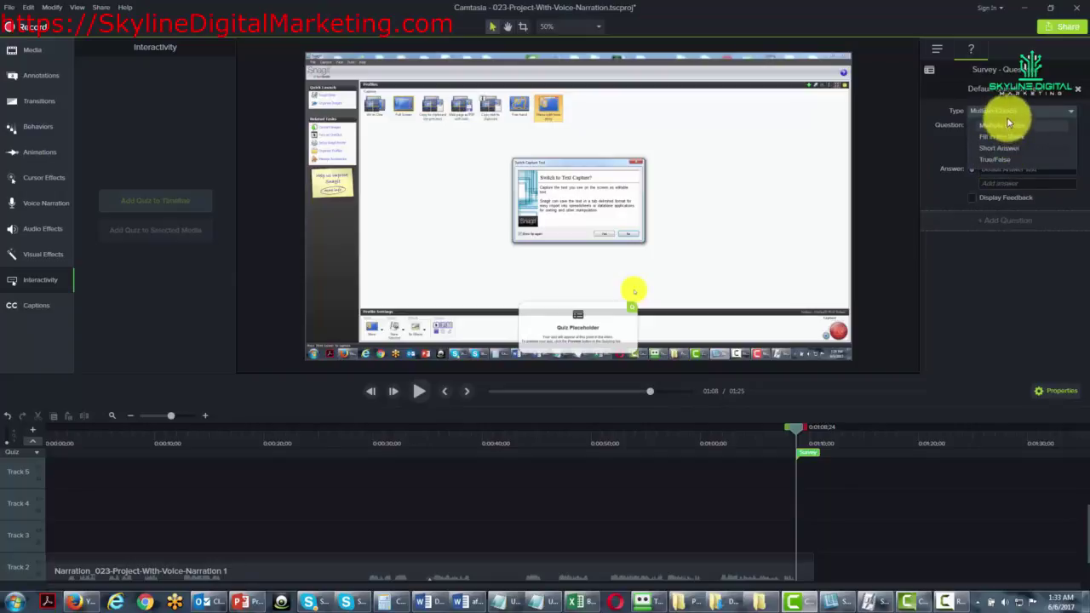
click(1005, 125)
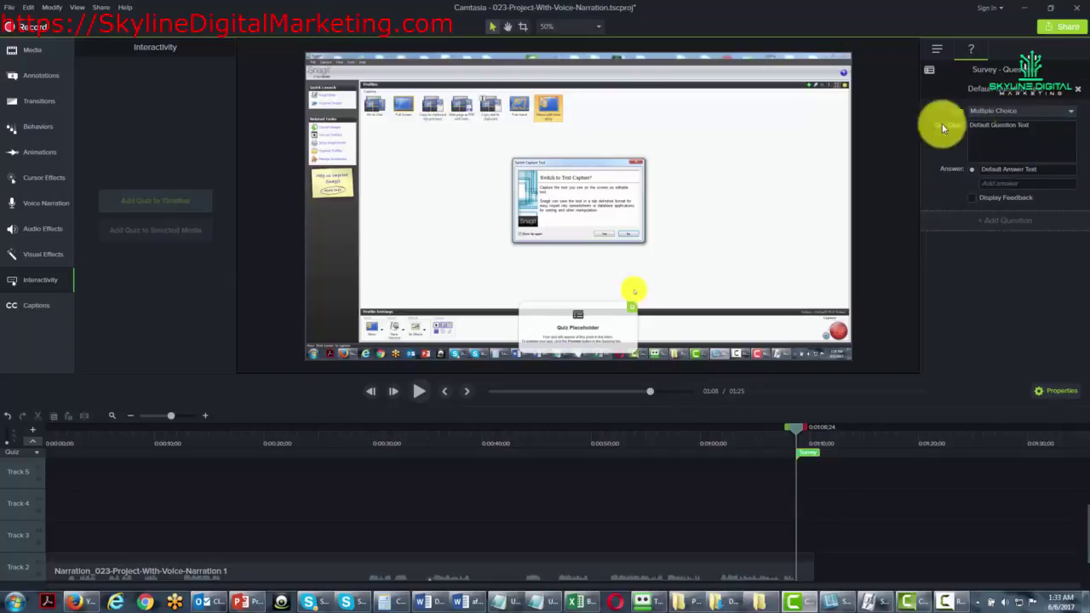
click(1004, 132)
text(When Are You More Likely to Purchase A Product Like the One You've Seen?)
key(Tab)
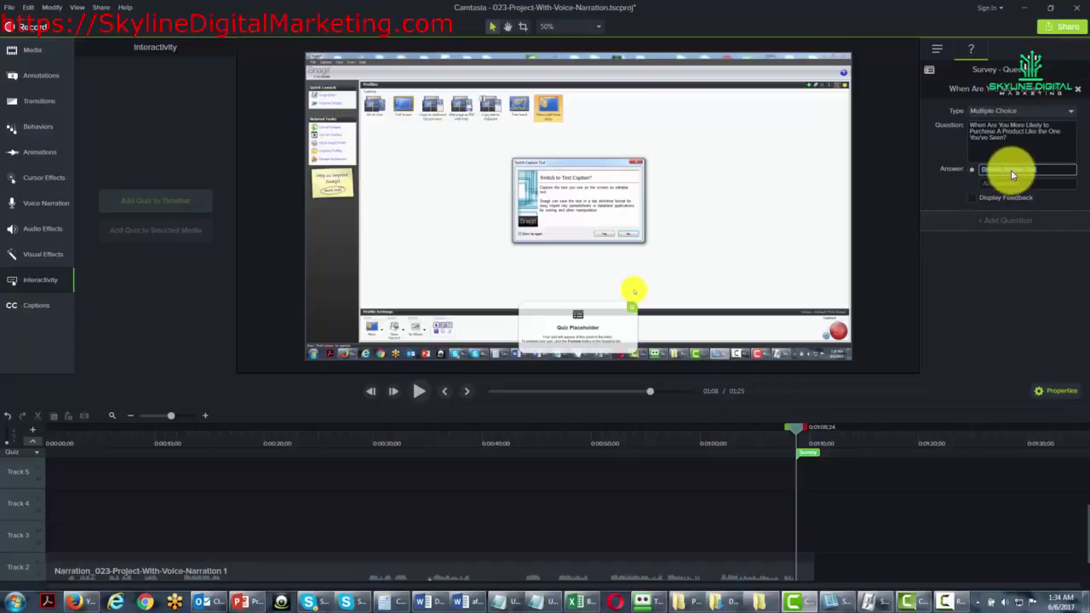
text(Today Next Month Never)
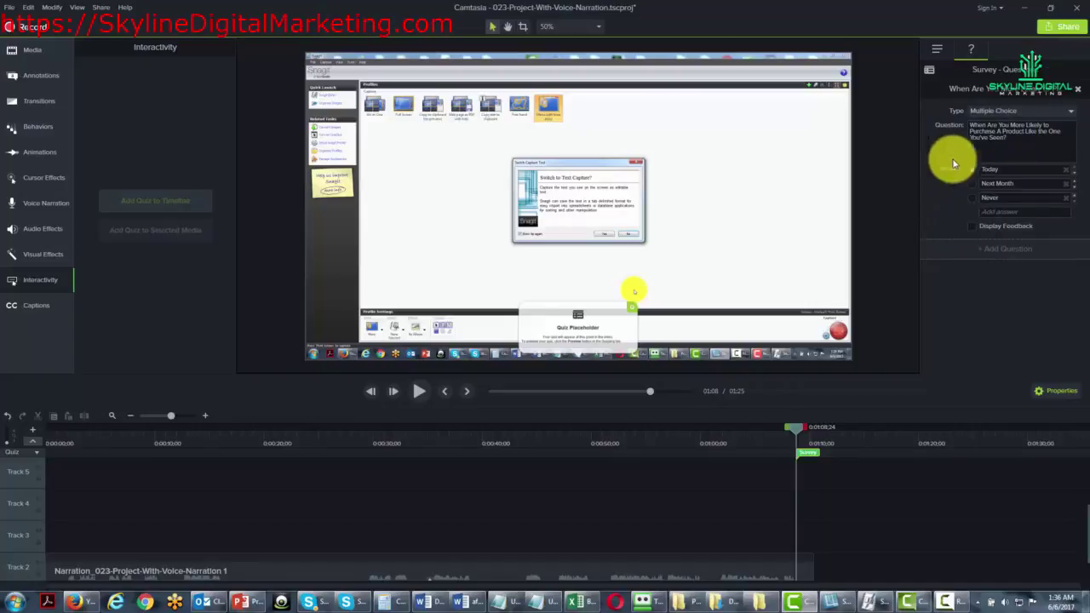
Turn on Display Feedback for the survey question.
click(937, 48)
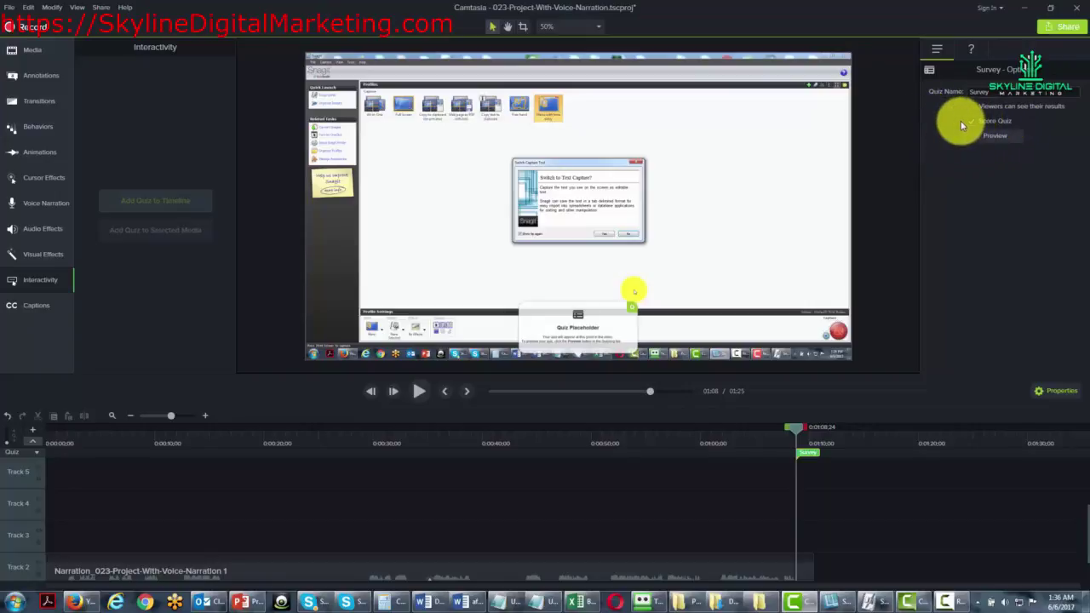
click(972, 50)
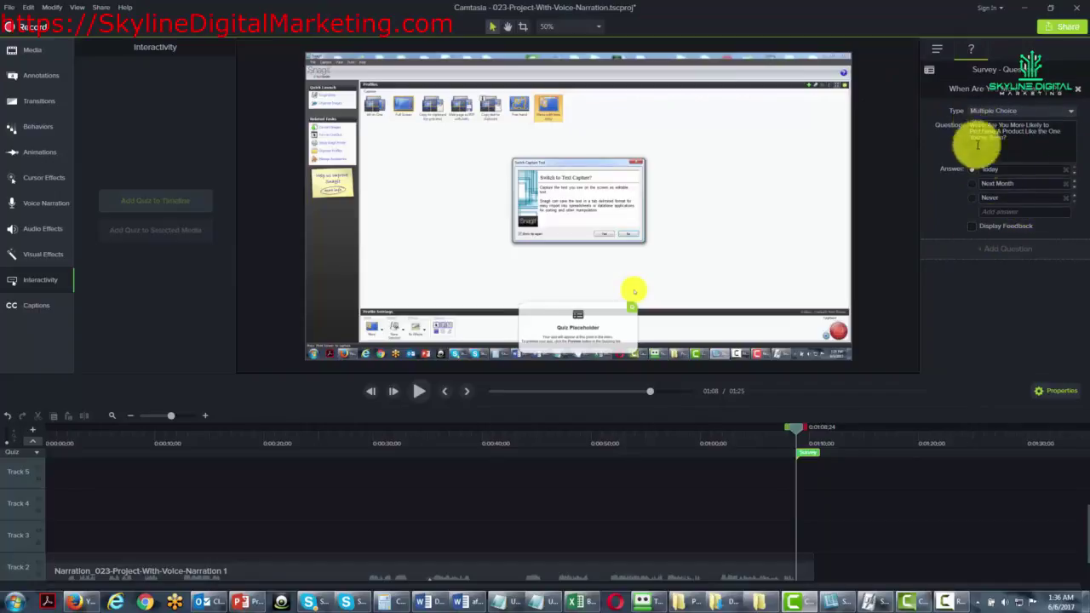
click(972, 225)
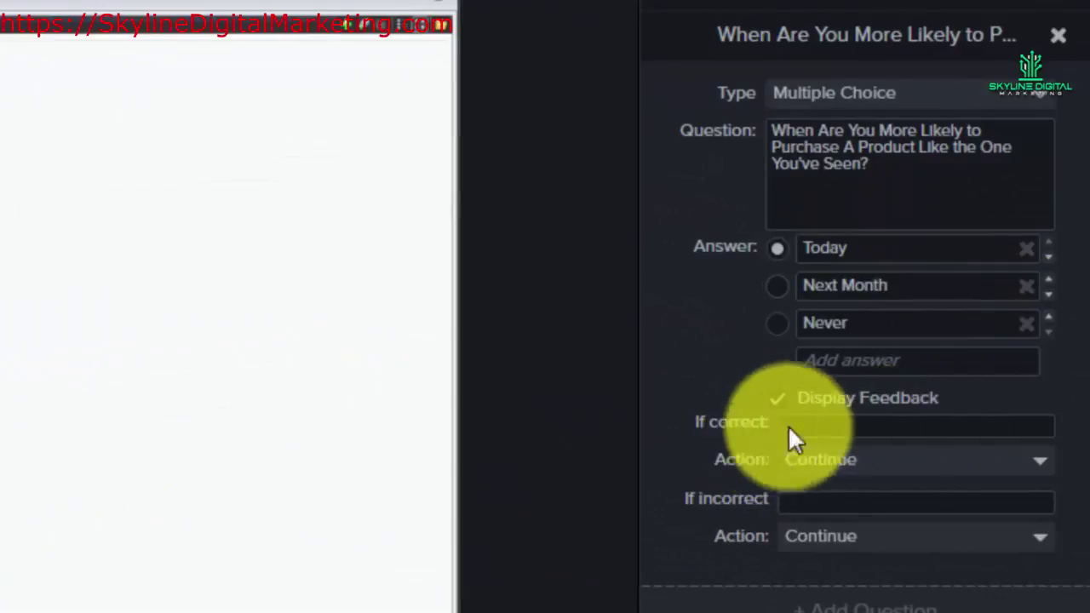
click(870, 423)
text(Click To Get 25% Off Instantly today)
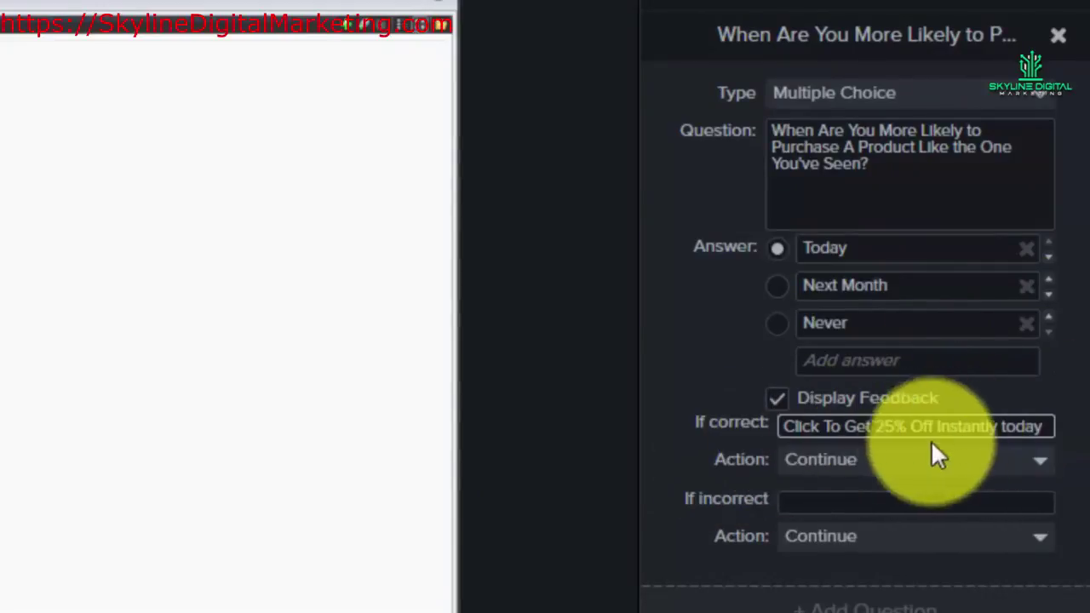
click(1029, 460)
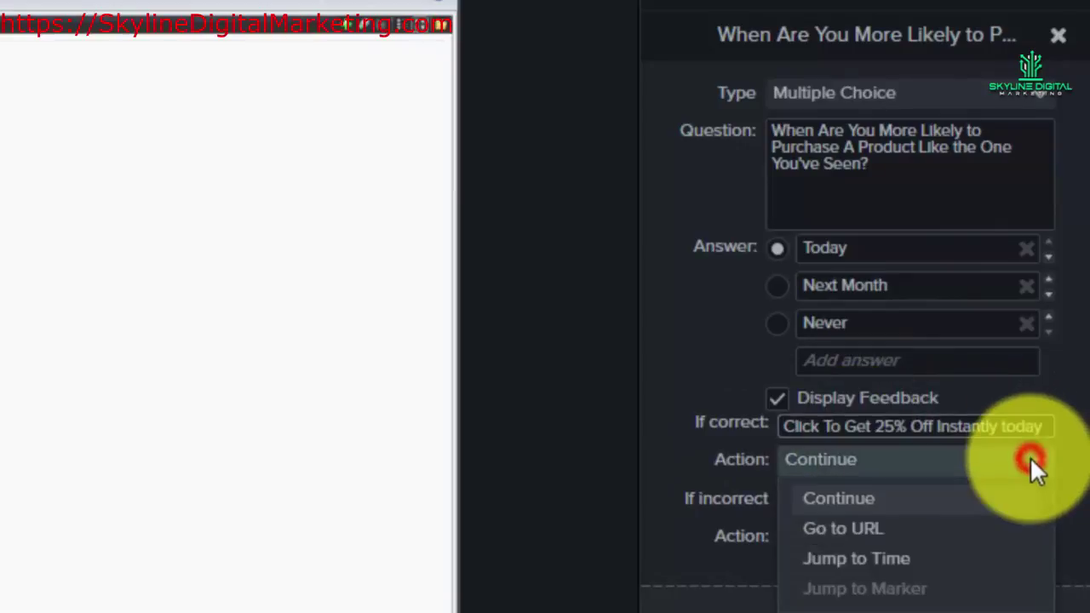
click(867, 528)
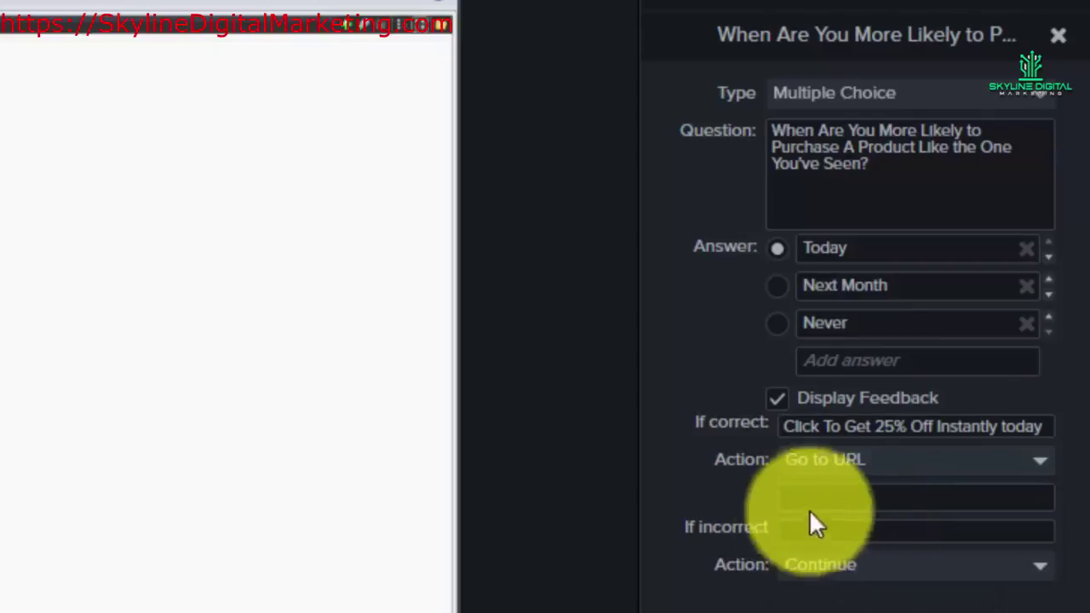
click(831, 496)
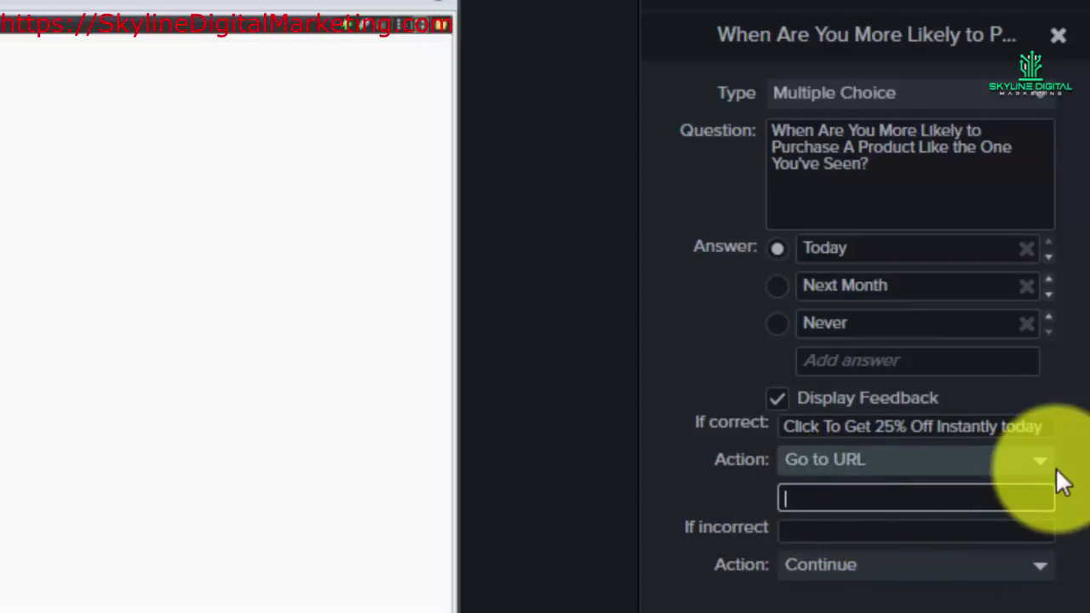
text(http://google.com)
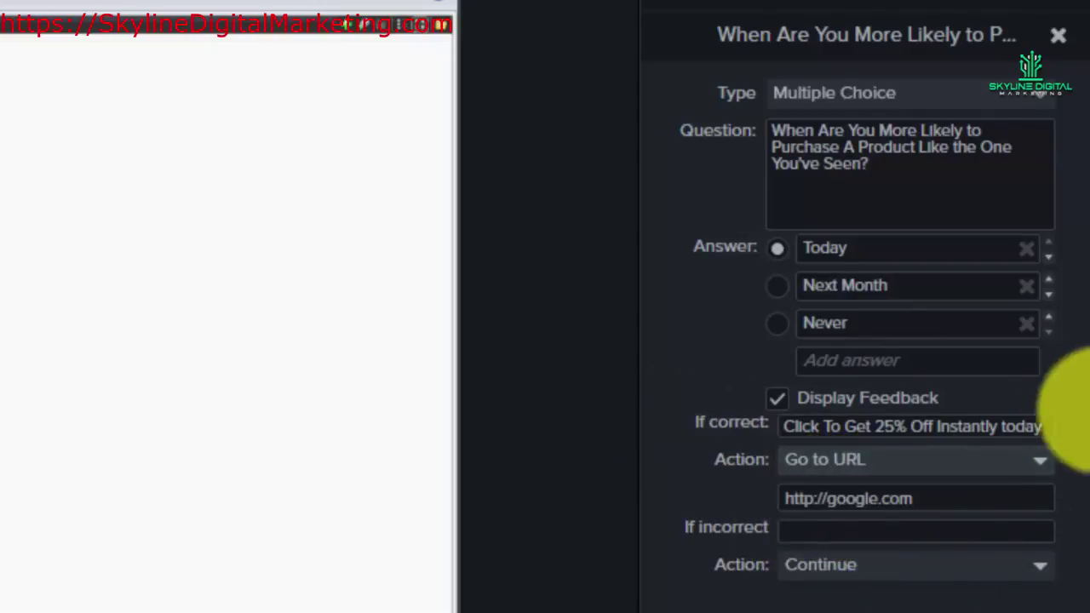
click(822, 533)
text(Click Here To Get More Information on How it Works)
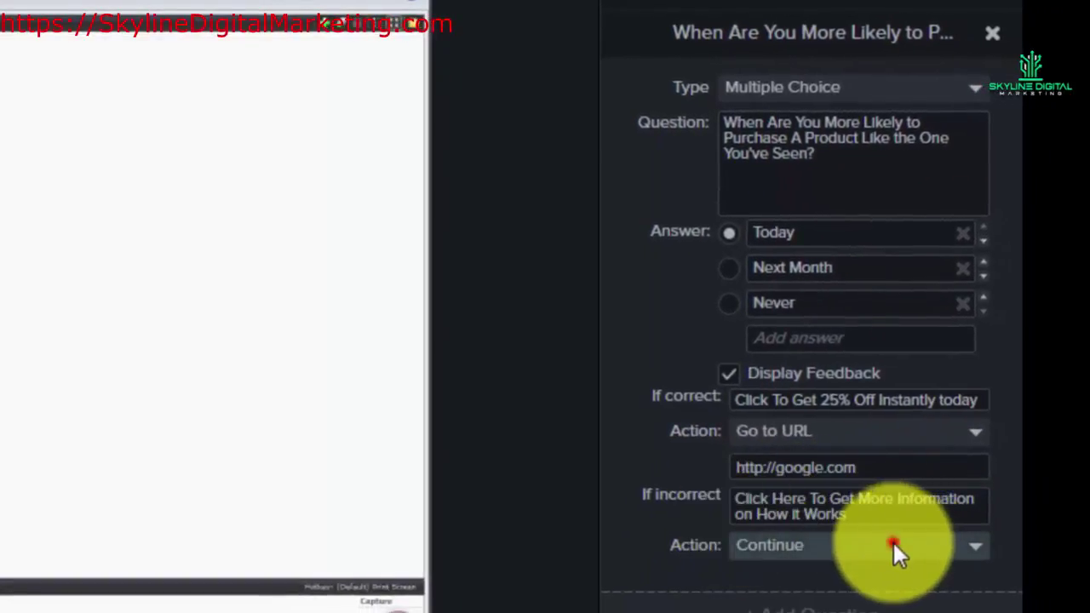
click(892, 543)
click(807, 605)
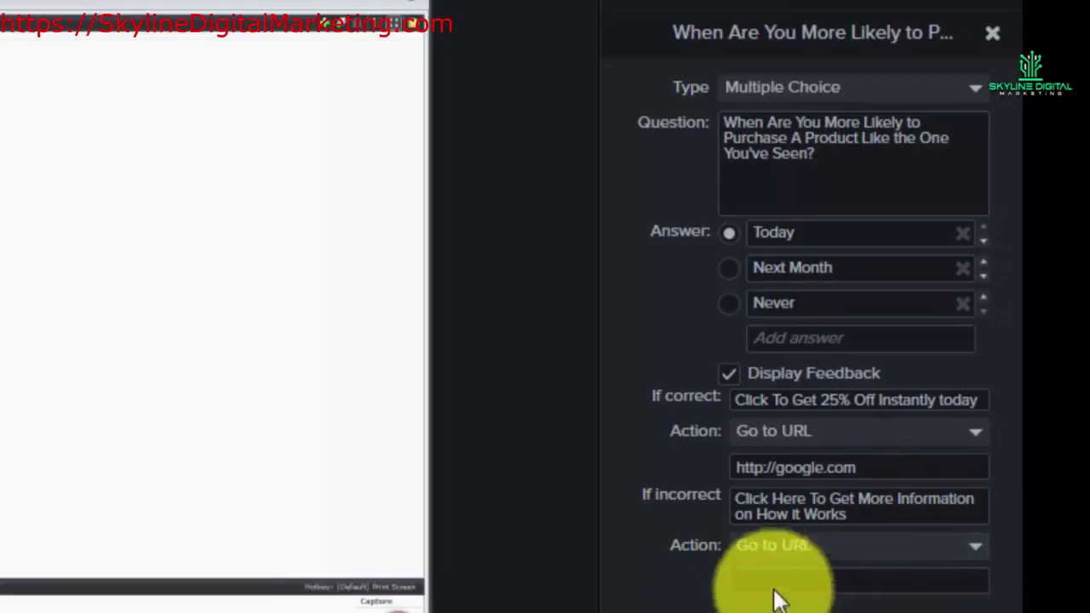
click(777, 582)
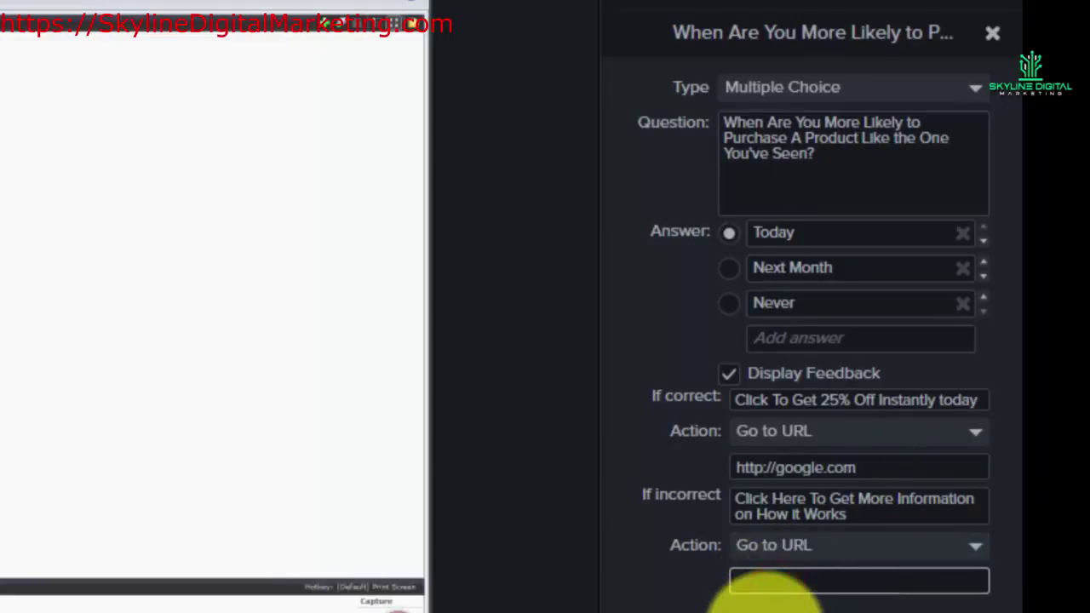
text(http://yahoo.com)
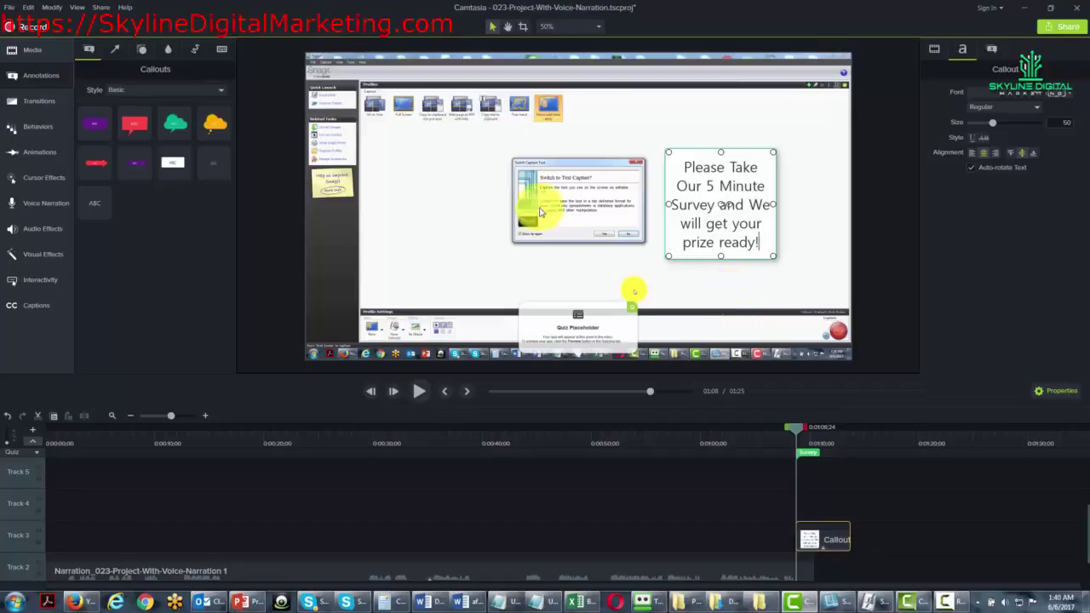
Start a new custom production in MP4 - Smart Player (HTML5) format.
click(100, 8)
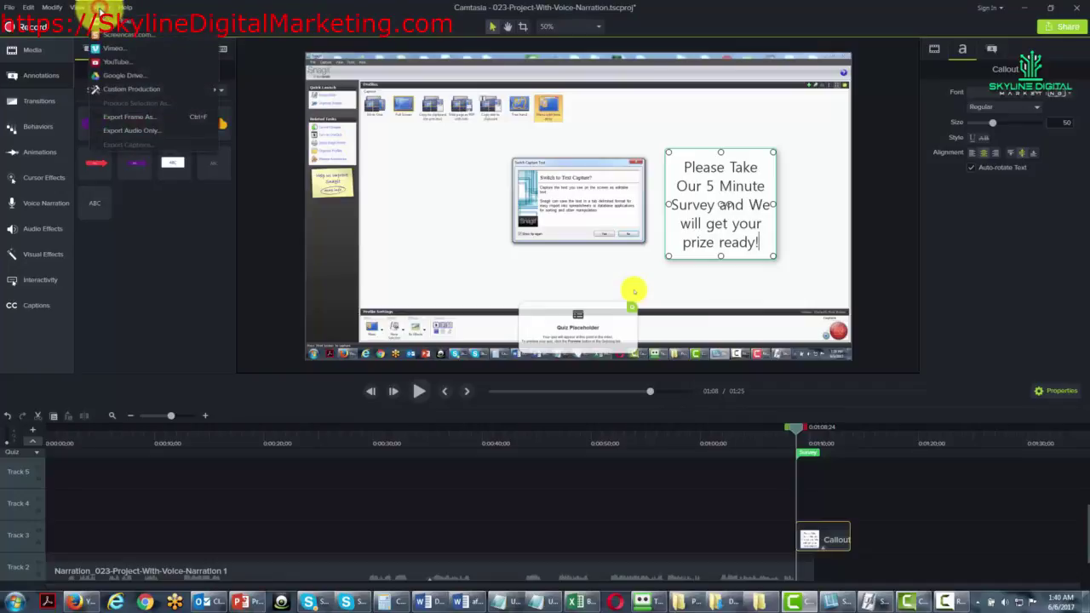
mouse_move(134, 88)
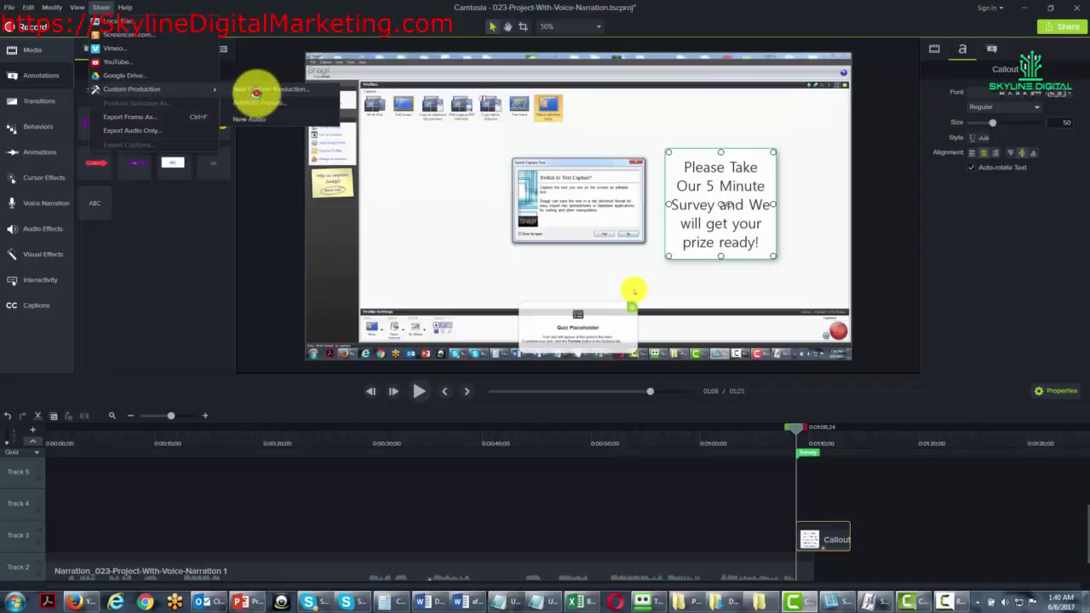
click(256, 92)
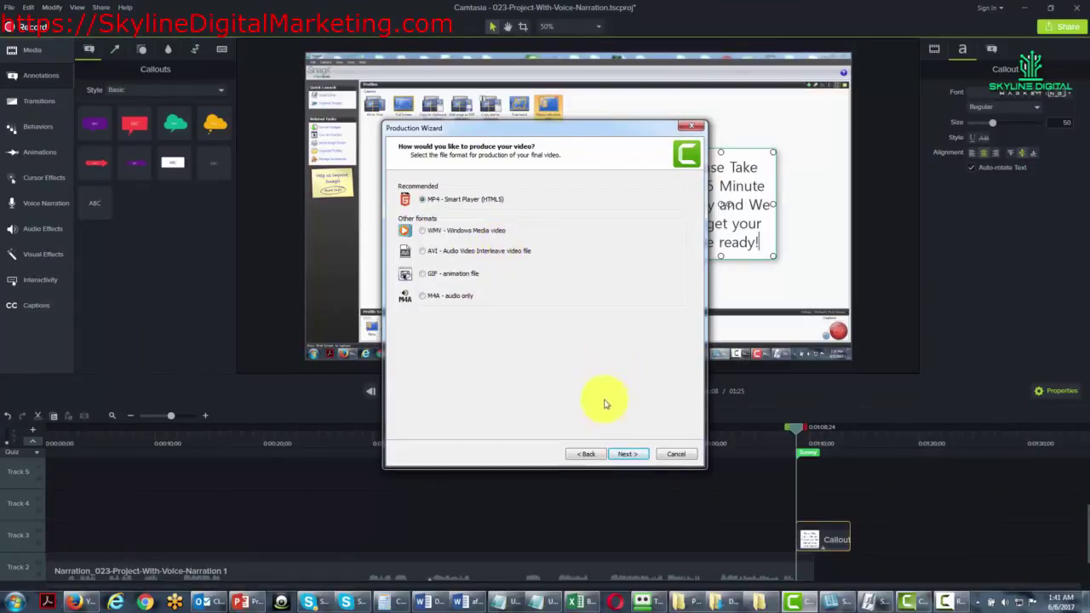
Review the Controller, Size, Video, Audio and Options tabs, then continue to Quiz Reporting Options.
click(619, 454)
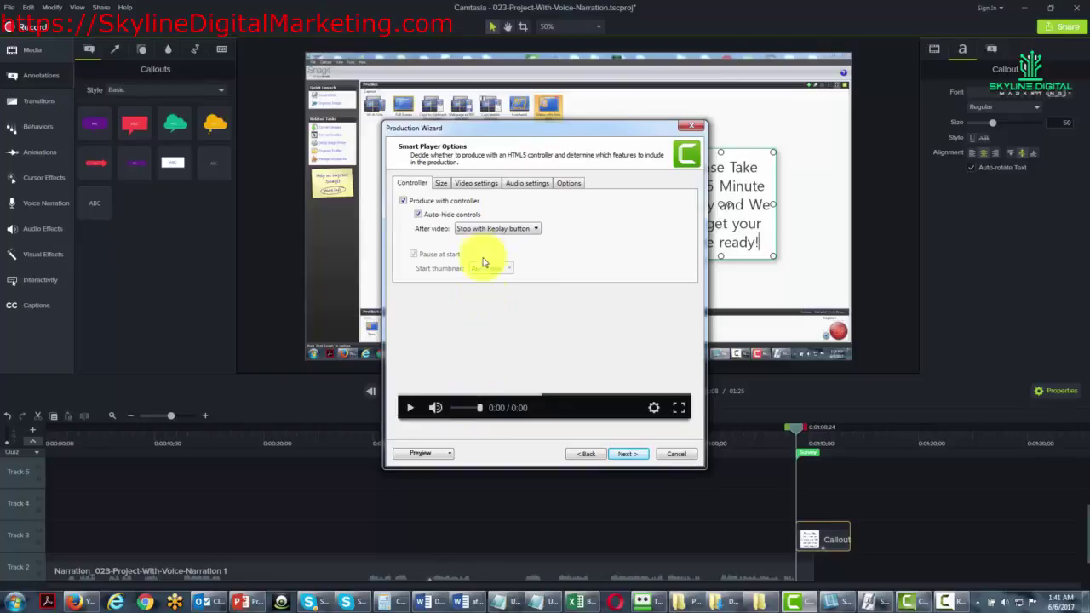
click(440, 183)
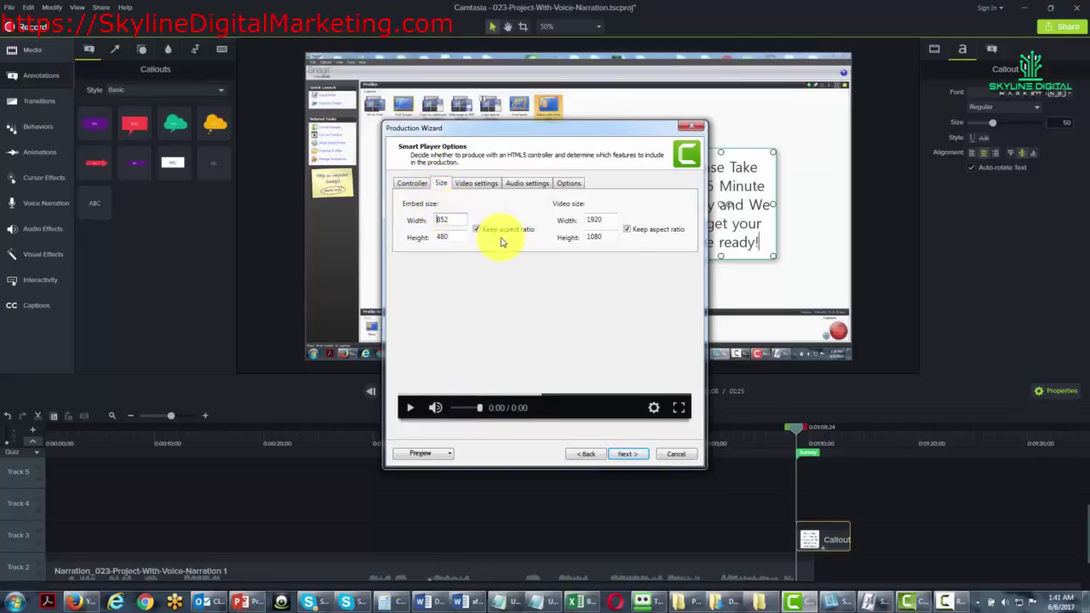
click(486, 180)
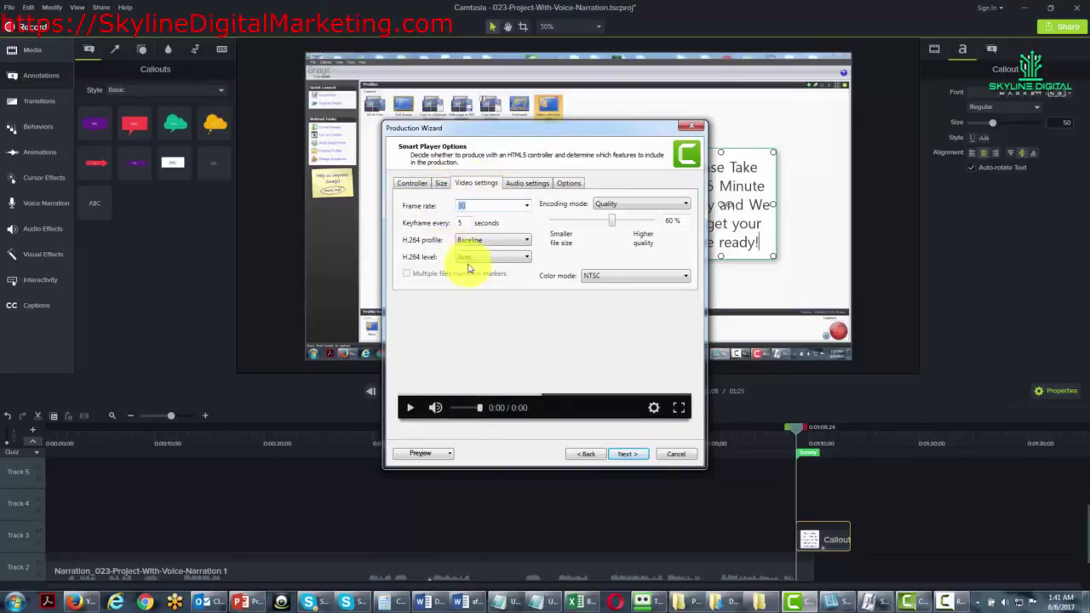
click(522, 183)
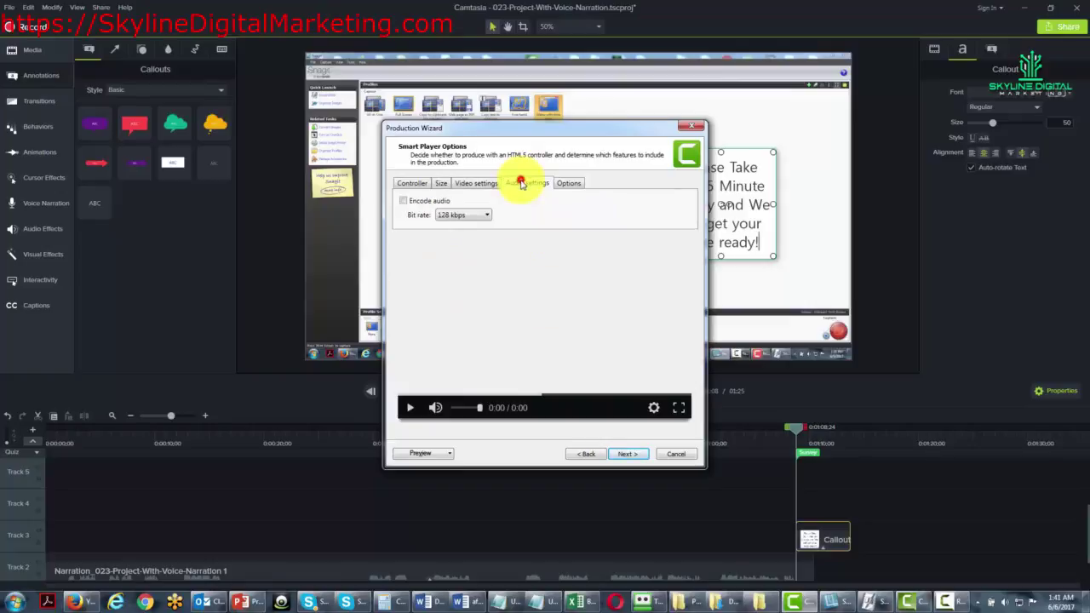
click(567, 184)
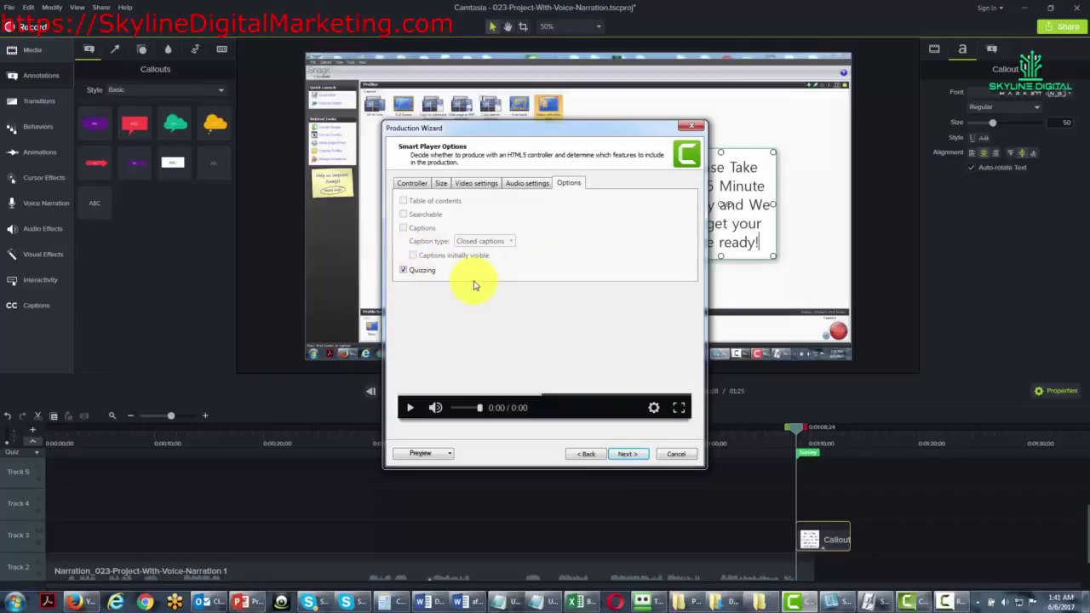
click(619, 455)
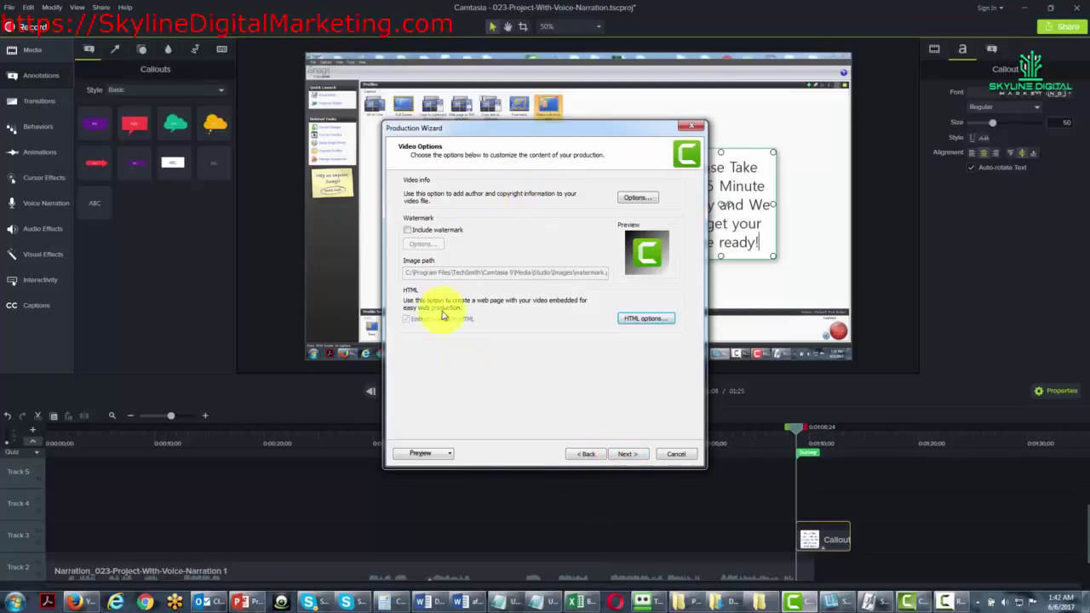
click(626, 455)
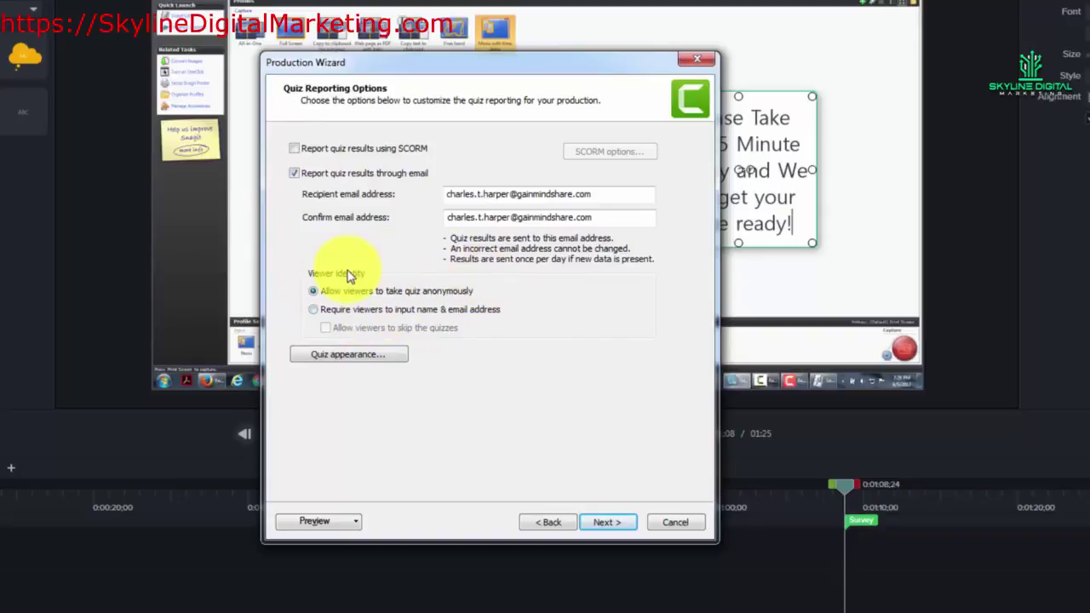
Keep the 'Take a 5 Minute Survey' button label, clear View Answers text, and disallow replaying the last section.
click(349, 356)
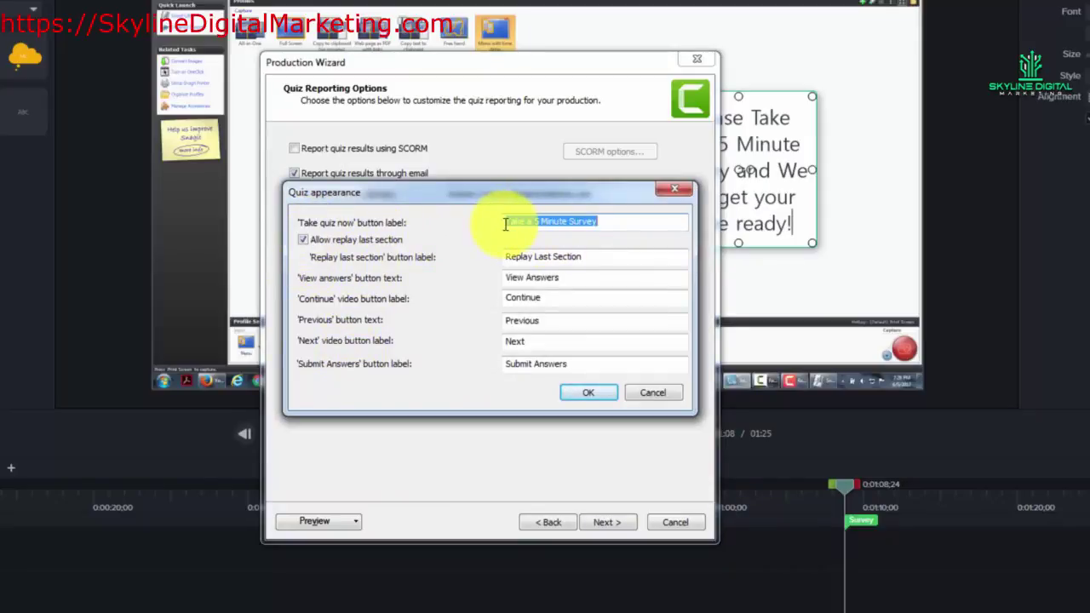
drag(505, 223, 617, 222)
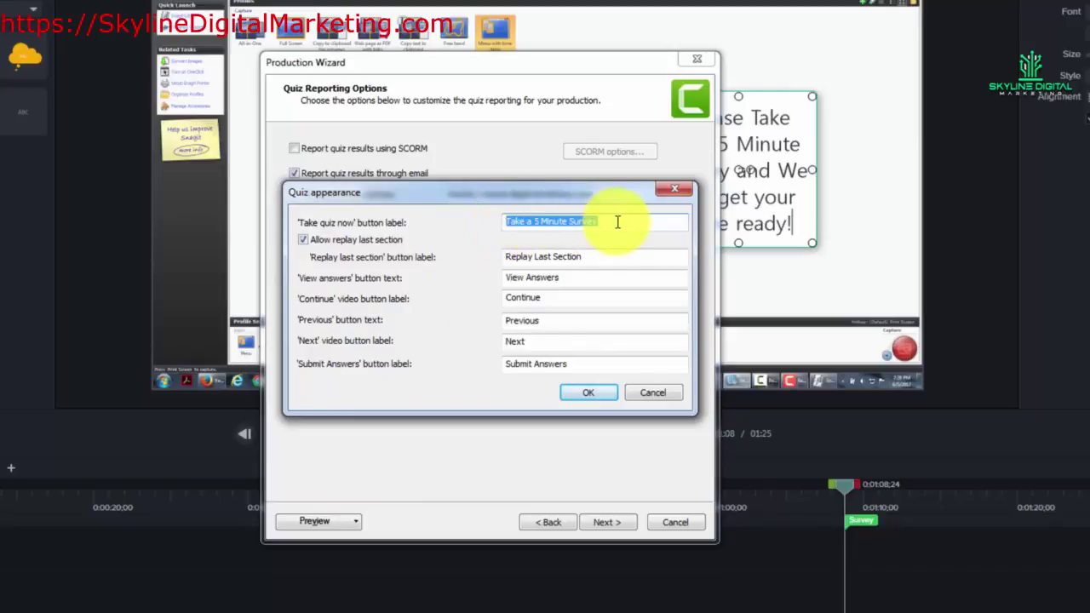
drag(581, 280, 492, 289)
key(Delete)
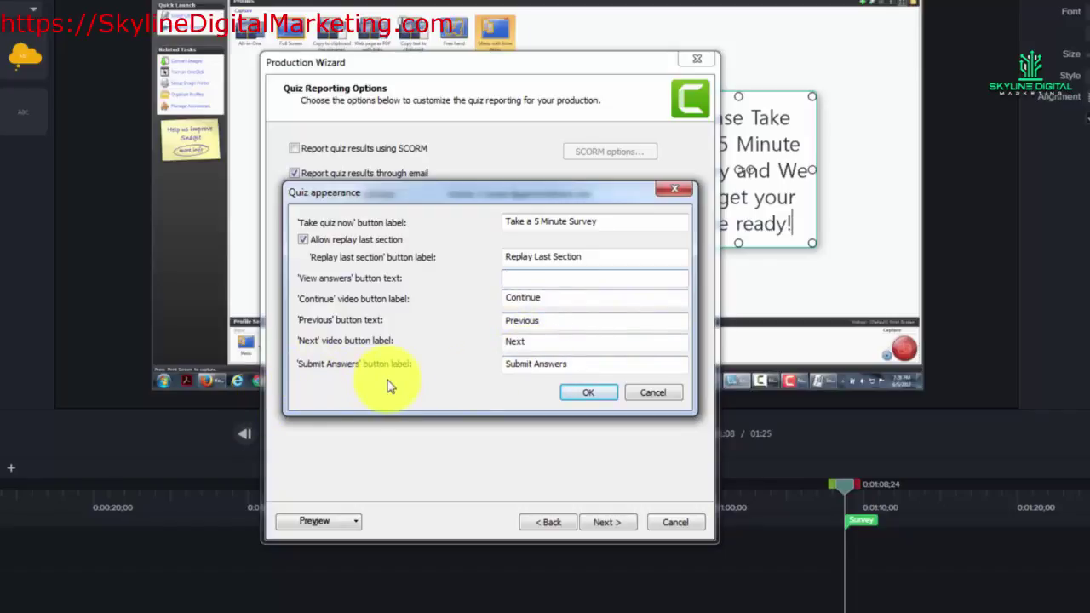
click(302, 240)
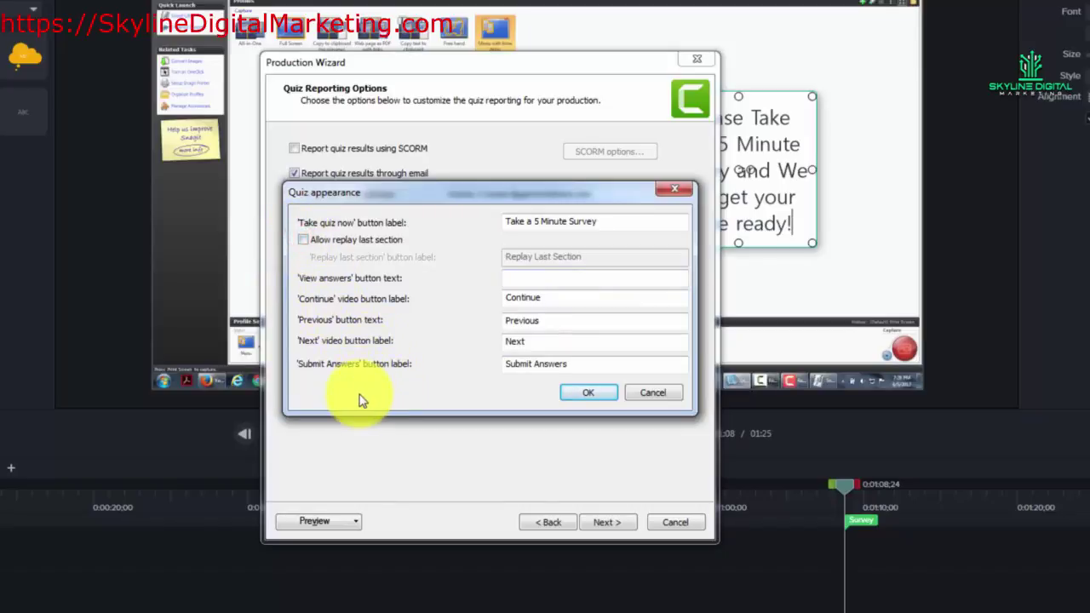
click(586, 393)
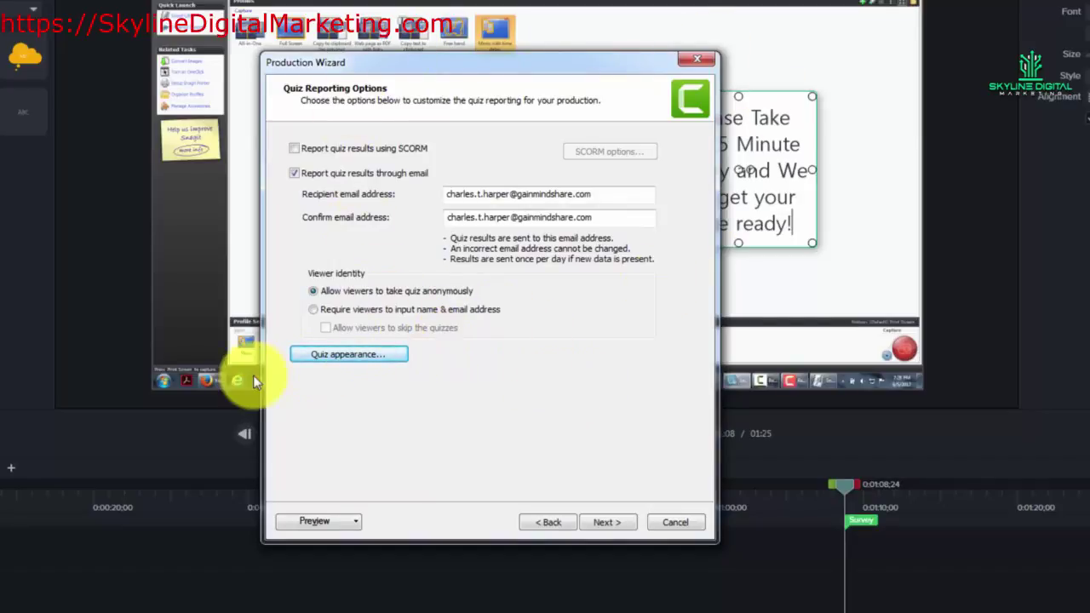
click(571, 521)
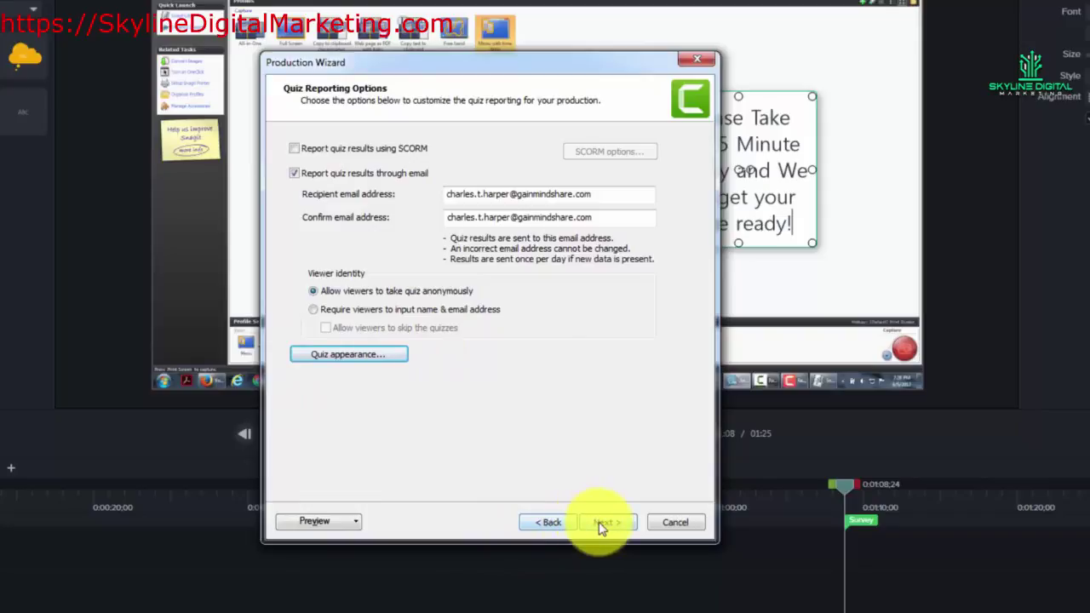
Name the production 'Quiz Example-026' in Downloads\quiz\3 and produce it.
click(604, 522)
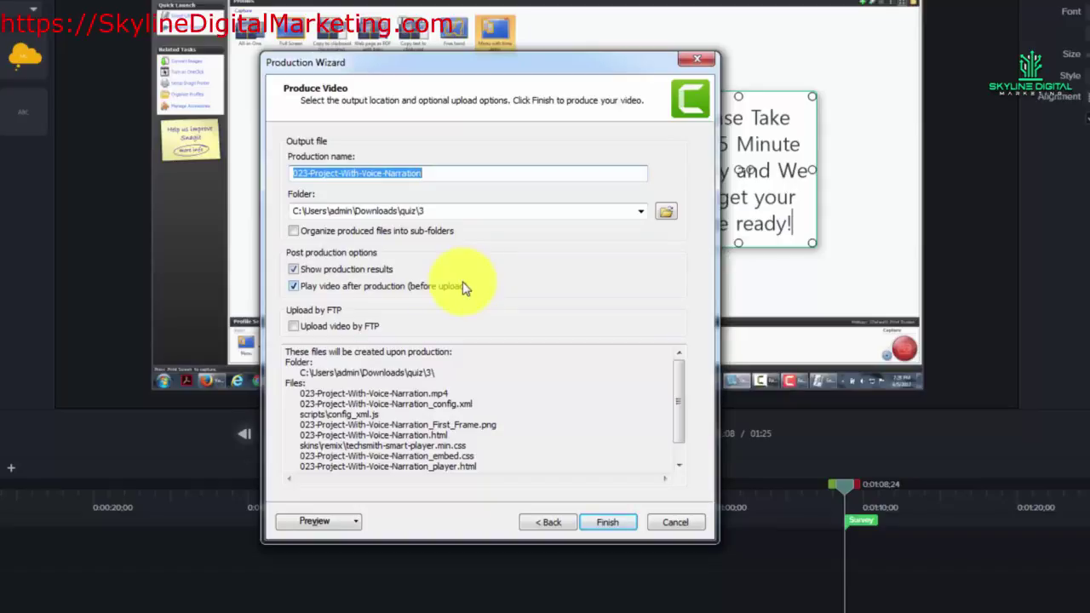
text(Quiz Example-026)
click(607, 522)
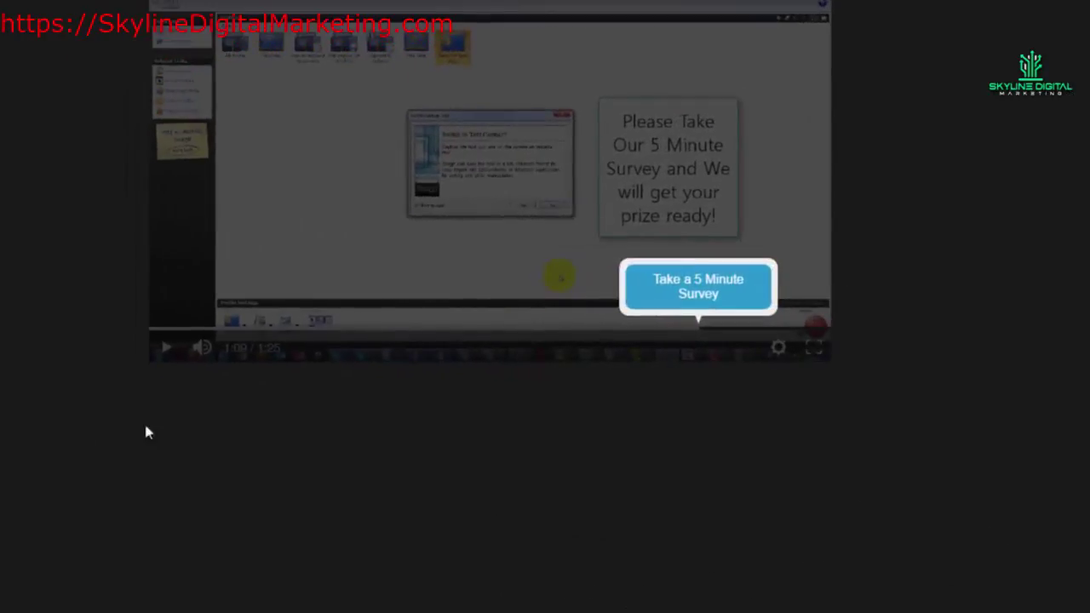
In the played video, start the survey, answer Today, and submit.
click(671, 289)
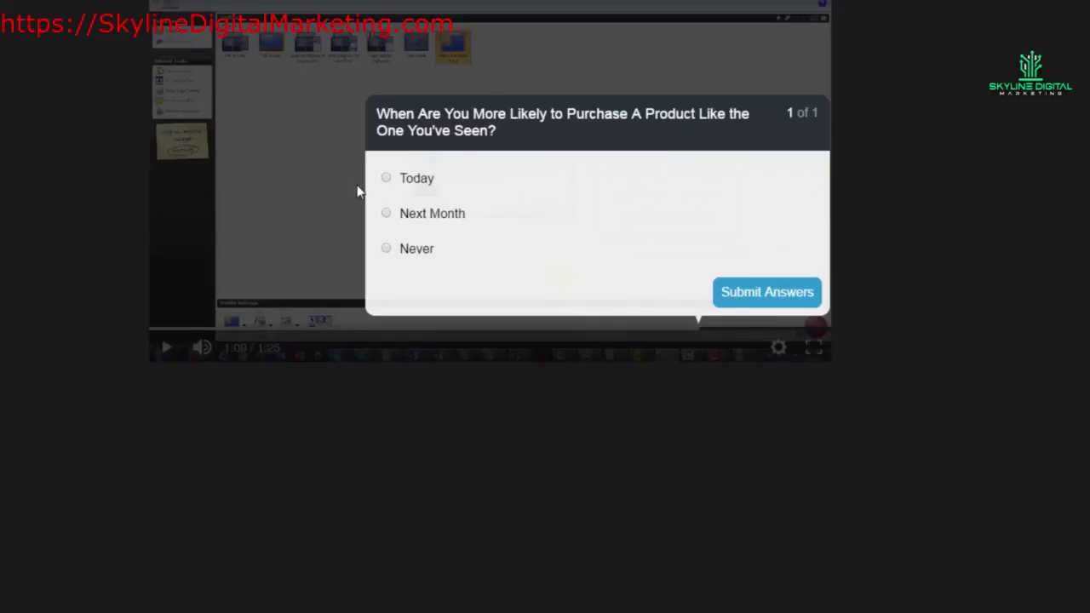
click(384, 179)
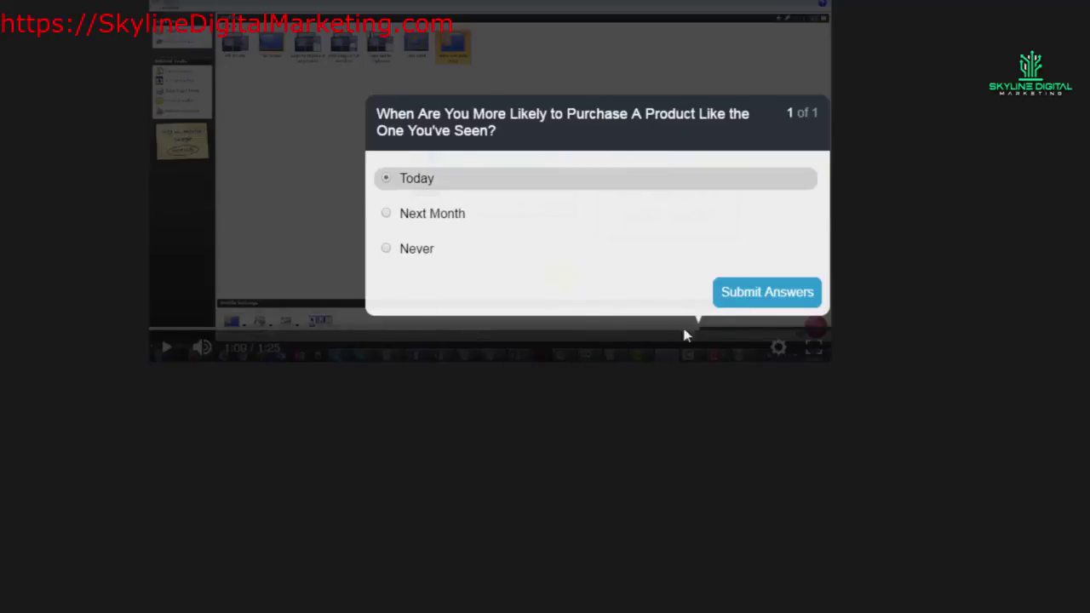
click(739, 293)
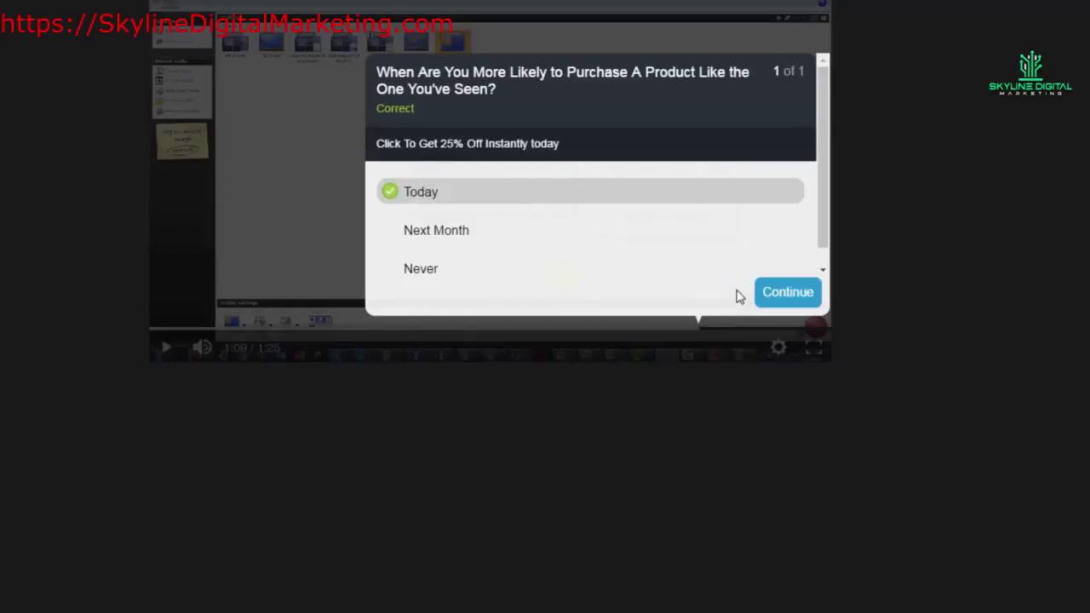